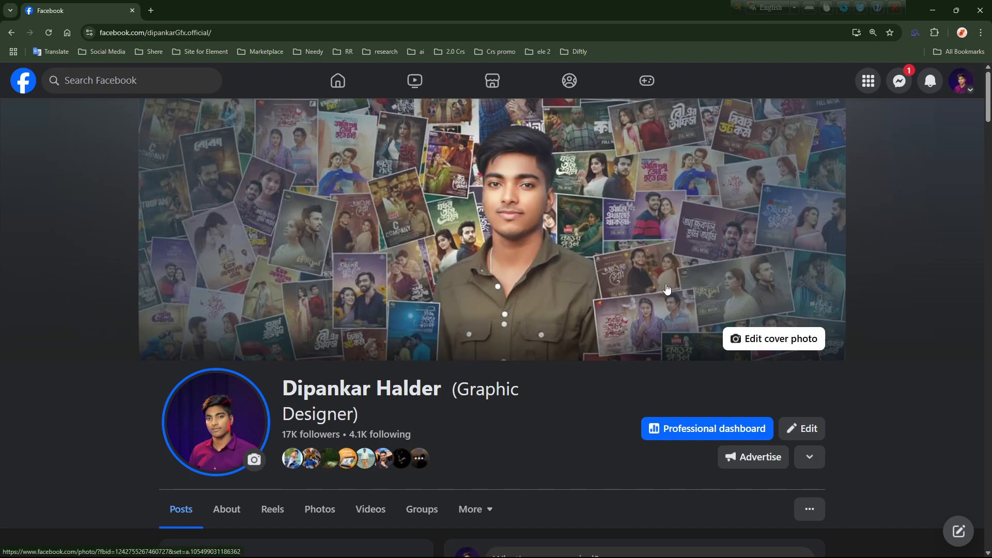
Look over the designer's Facebook profile header and the job entries in its intro section.
{"action": "scroll", "coordinate": [668, 282], "scroll_direction": "down", "scroll_amount": 6}
{"action": "scroll", "coordinate": [547, 268], "scroll_direction": "up", "scroll_amount": 6}
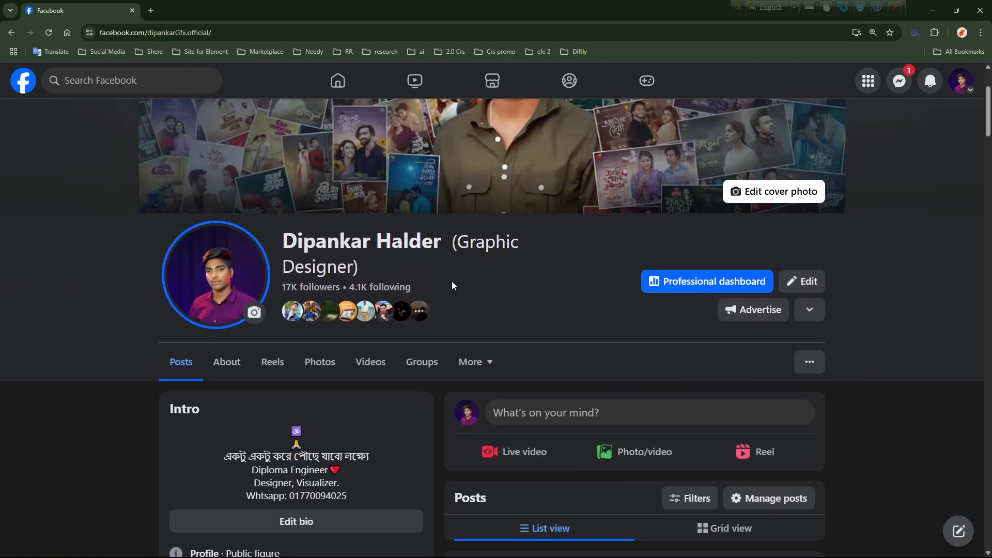
{"action": "left_click_drag", "start_coordinate": [286, 403], "coordinate": [427, 390]}
{"action": "scroll", "coordinate": [385, 441], "scroll_direction": "down", "scroll_amount": 9}
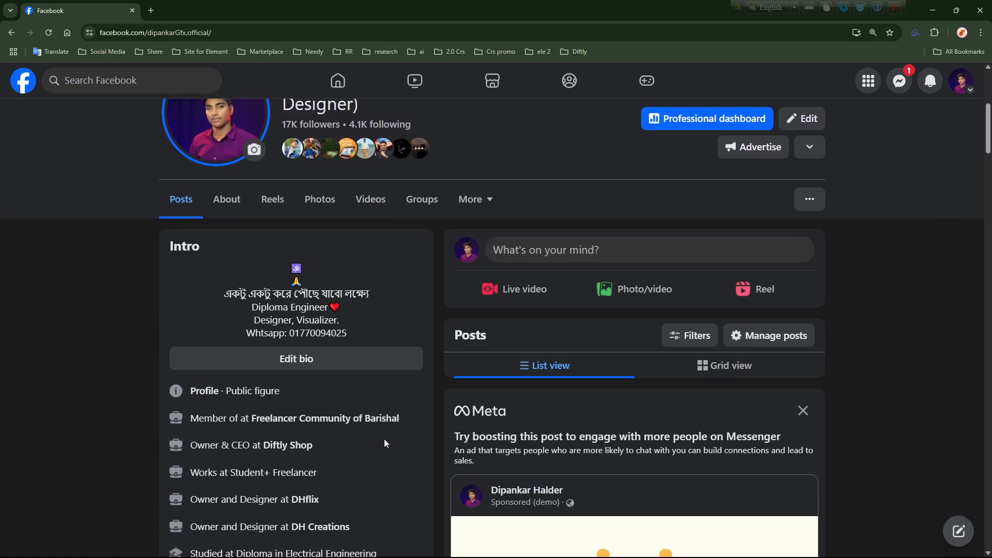
Visit the DH Creations page linked in the intro, return to the profile and switch from the browser to Photoshop.
{"action": "left_click", "coordinate": [305, 373]}
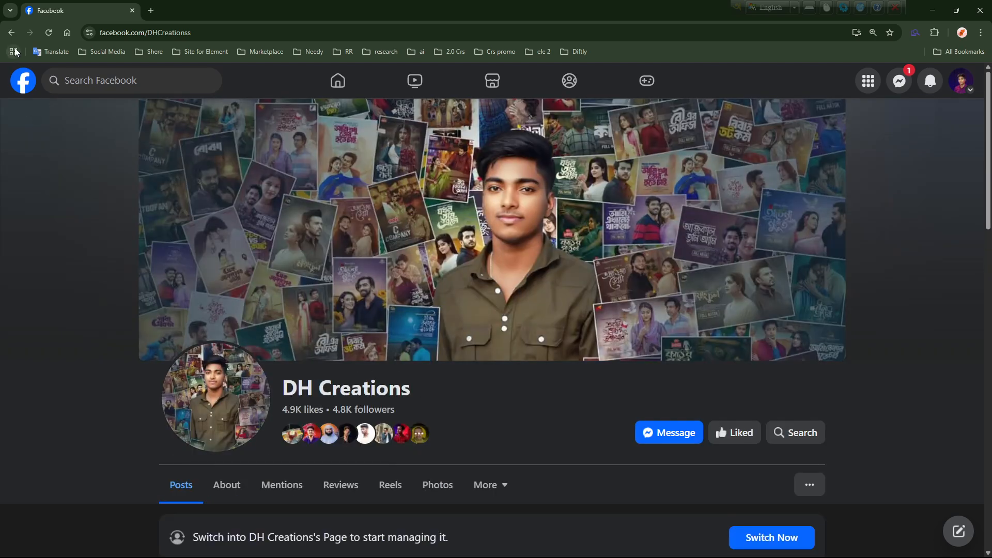
{"action": "left_click", "coordinate": [12, 34]}
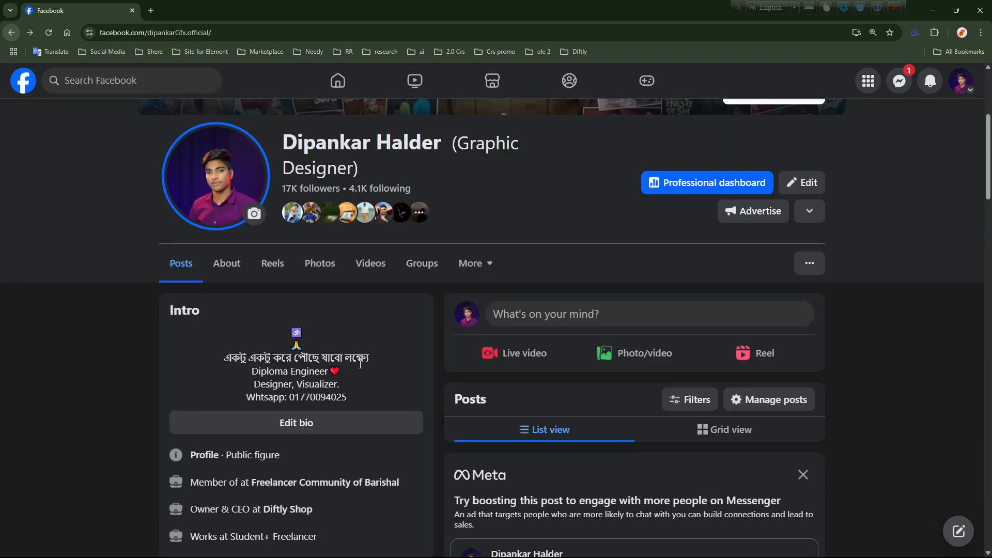
{"action": "left_click", "coordinate": [933, 10]}
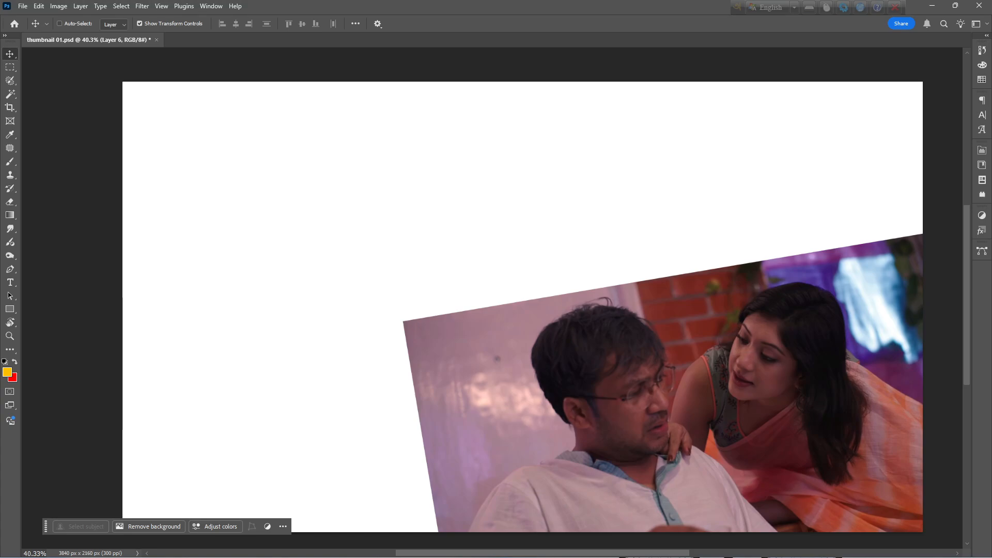
Move the tilted couple photo up and left so all of it lies within the canvas, and inspect the faces up close.
{"action": "scroll", "coordinate": [640, 204], "scroll_direction": "down", "scroll_amount": 2}
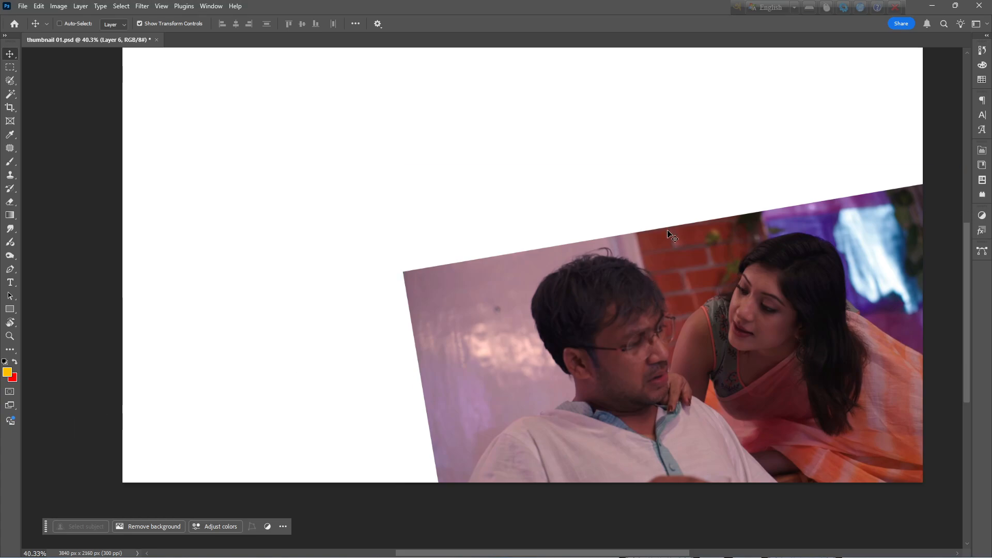
{"action": "scroll", "coordinate": [696, 272], "scroll_direction": "up", "scroll_amount": 1}
{"action": "scroll", "coordinate": [700, 336], "scroll_direction": "up", "scroll_amount": 3}
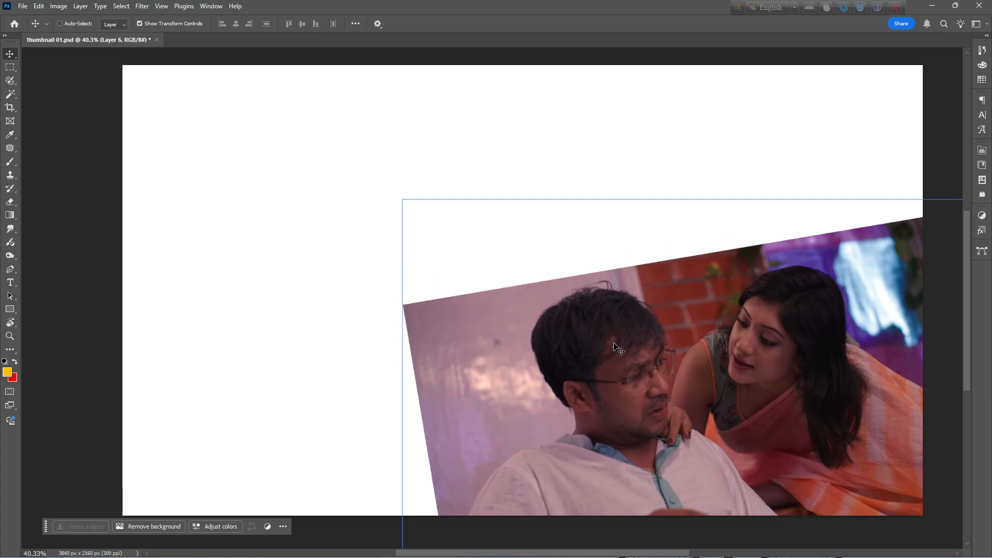
{"action": "scroll", "coordinate": [685, 320], "scroll_direction": "down", "scroll_amount": 1}
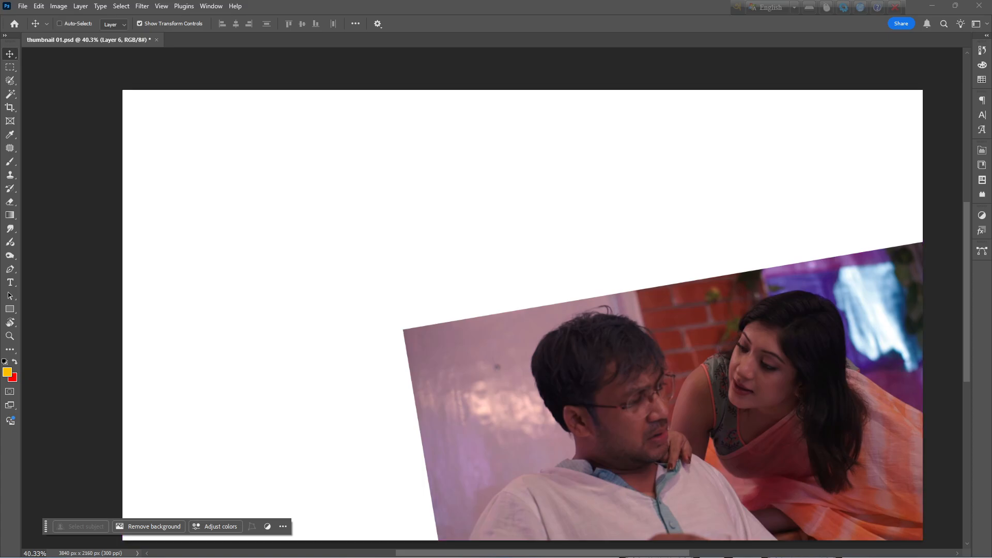
{"action": "left_click_drag", "start_coordinate": [572, 442], "coordinate": [343, 339]}
{"action": "scroll", "coordinate": [447, 338], "scroll_direction": "up", "scroll_amount": 3}
{"action": "scroll", "coordinate": [446, 339], "scroll_direction": "down", "scroll_amount": 4}
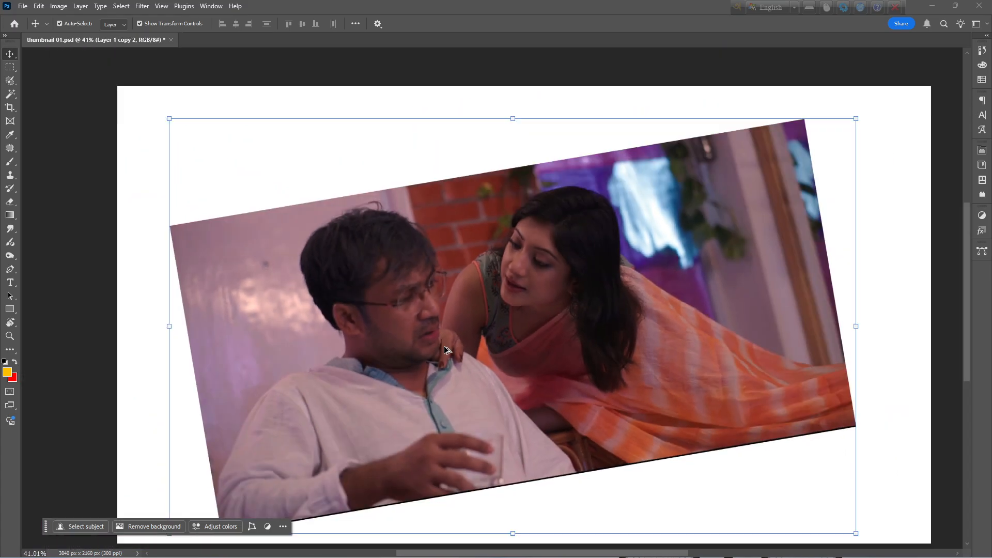
{"action": "scroll", "coordinate": [448, 338], "scroll_direction": "up", "scroll_amount": 5}
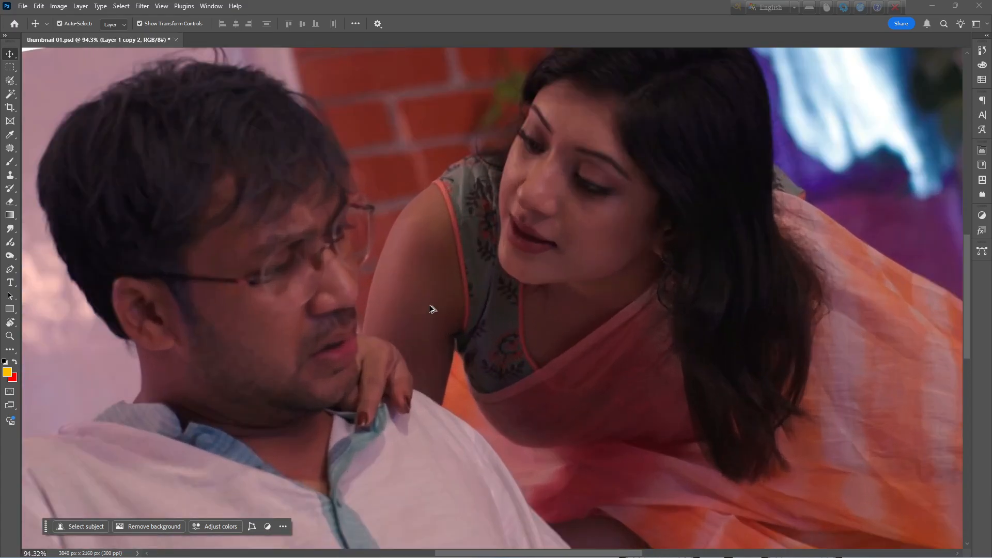
{"action": "scroll", "coordinate": [408, 310], "scroll_direction": "up", "scroll_amount": 3}
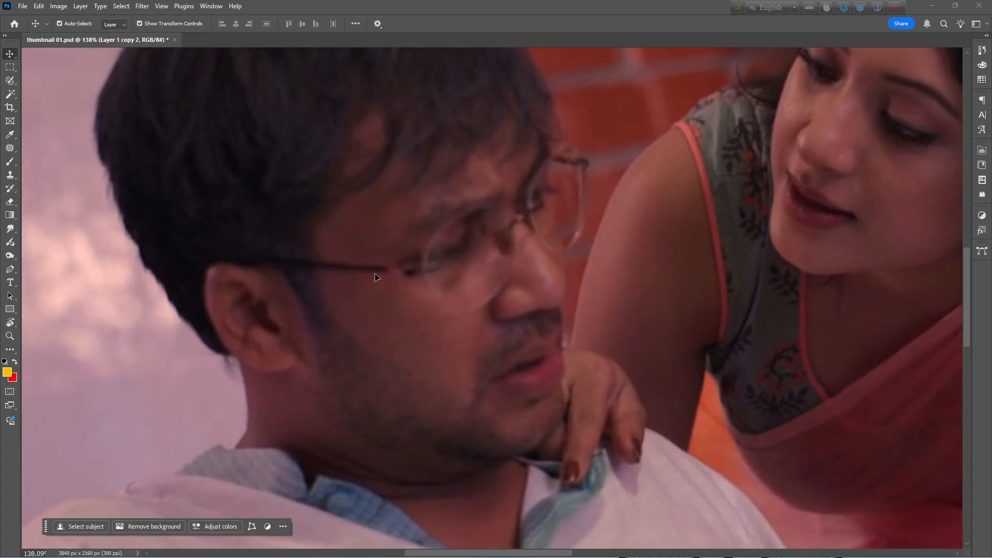
{"action": "scroll", "coordinate": [523, 273], "scroll_direction": "down", "scroll_amount": 7}
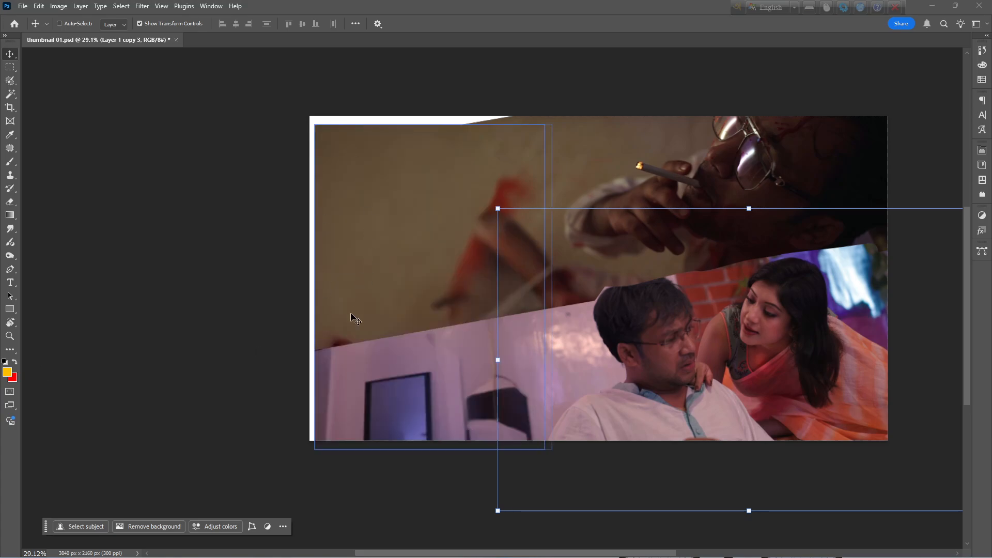
Examine the halftone dot texture over the smoking man and the couple, including the boundary between the two photos.
{"action": "scroll", "coordinate": [370, 250], "scroll_direction": "up", "scroll_amount": 1}
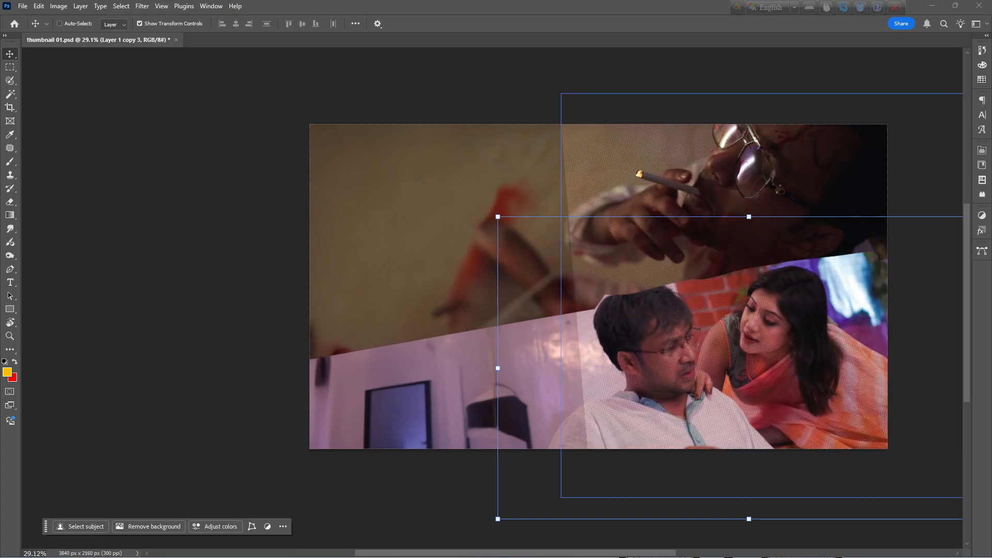
{"action": "scroll", "coordinate": [760, 216], "scroll_direction": "up", "scroll_amount": 5}
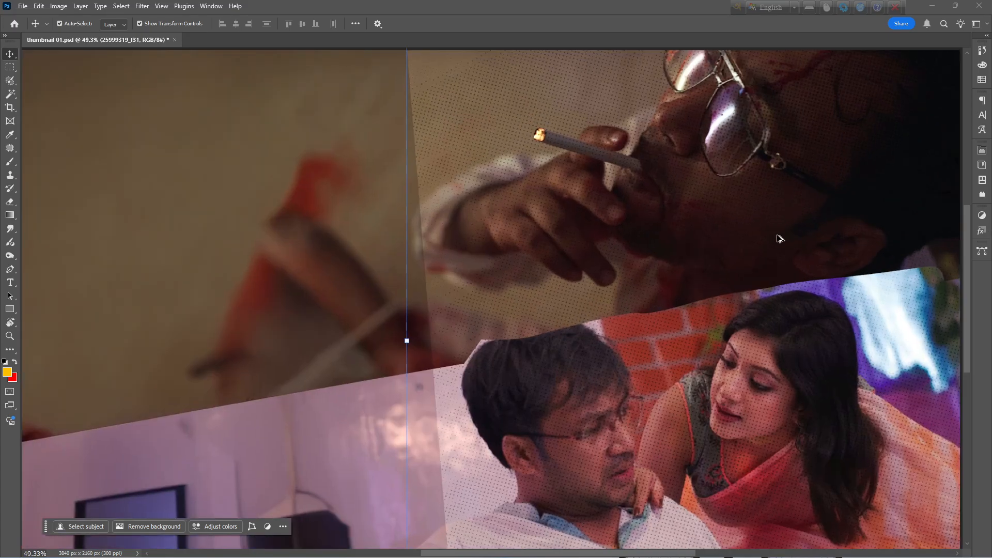
{"action": "scroll", "coordinate": [746, 259], "scroll_direction": "down", "scroll_amount": 3}
{"action": "scroll", "coordinate": [746, 259], "scroll_direction": "up", "scroll_amount": 5}
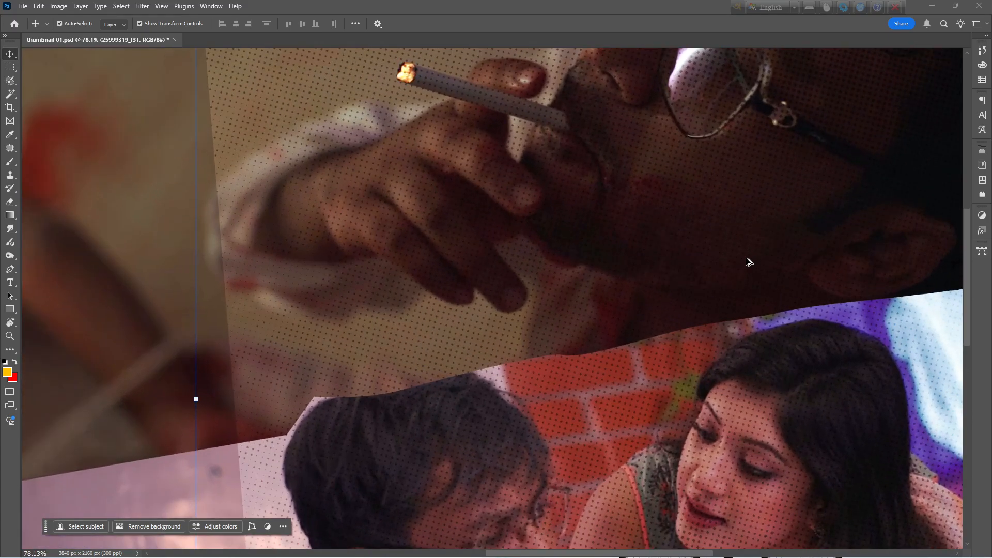
{"action": "scroll", "coordinate": [749, 262], "scroll_direction": "up", "scroll_amount": 6}
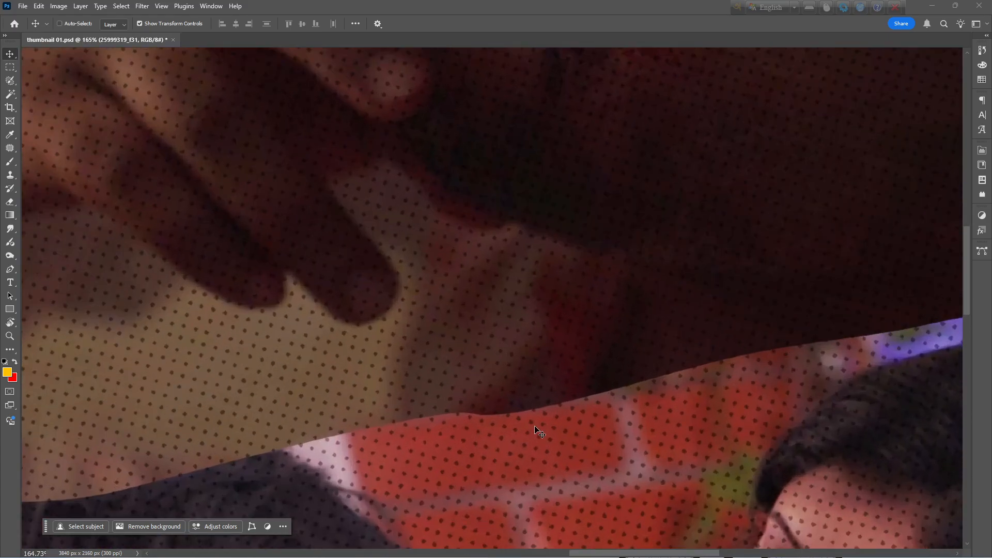
{"action": "scroll", "coordinate": [538, 423], "scroll_direction": "down", "scroll_amount": 8}
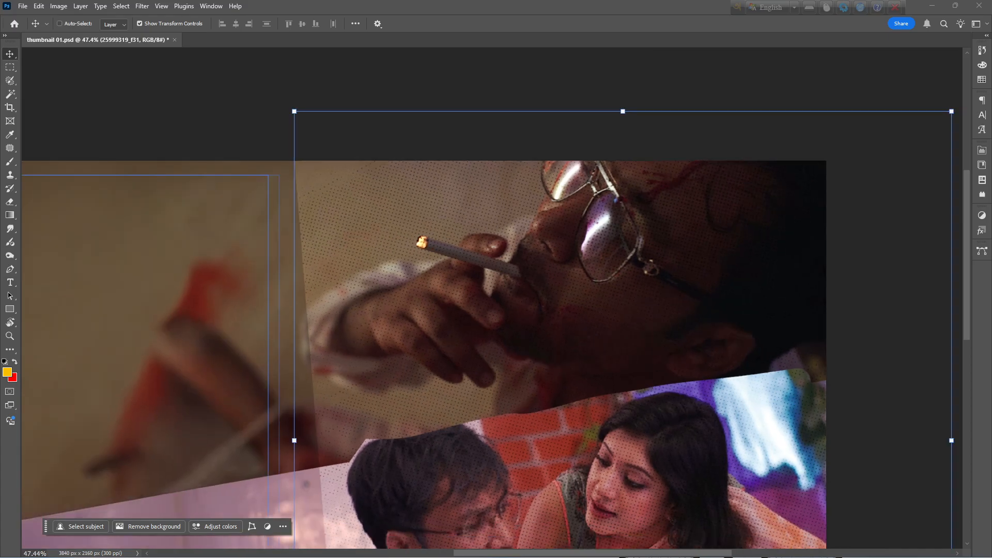
{"action": "scroll", "coordinate": [485, 289], "scroll_direction": "down", "scroll_amount": 3}
{"action": "scroll", "coordinate": [509, 286], "scroll_direction": "down", "scroll_amount": 3}
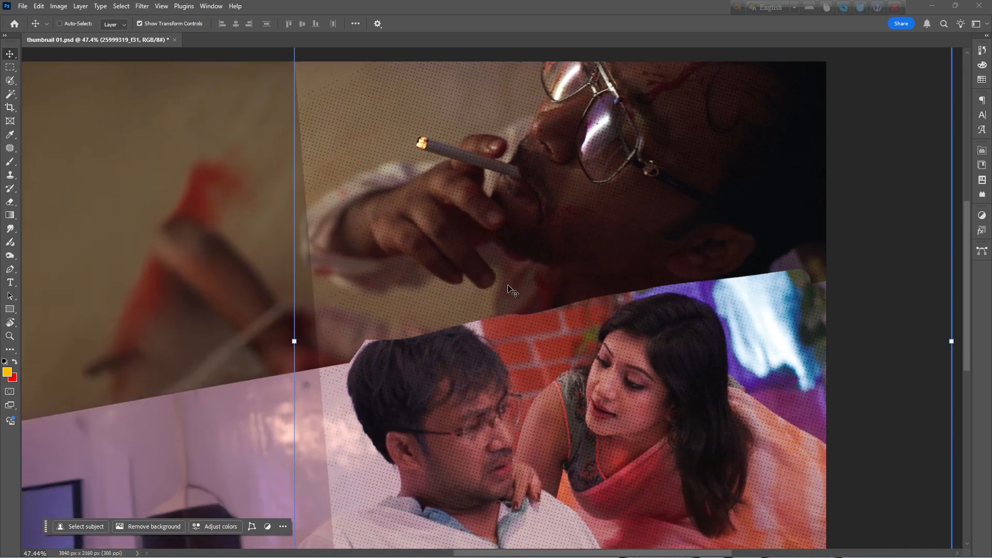
{"action": "scroll", "coordinate": [516, 289], "scroll_direction": "down", "scroll_amount": 2}
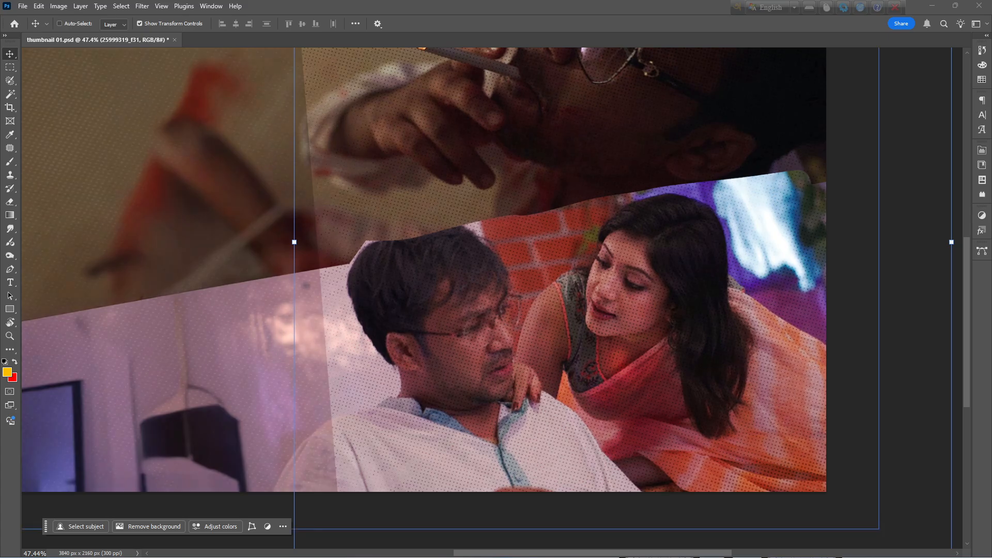
{"action": "scroll", "coordinate": [388, 295], "scroll_direction": "down", "scroll_amount": 3}
{"action": "scroll", "coordinate": [388, 295], "scroll_direction": "left", "scroll_amount": 1}
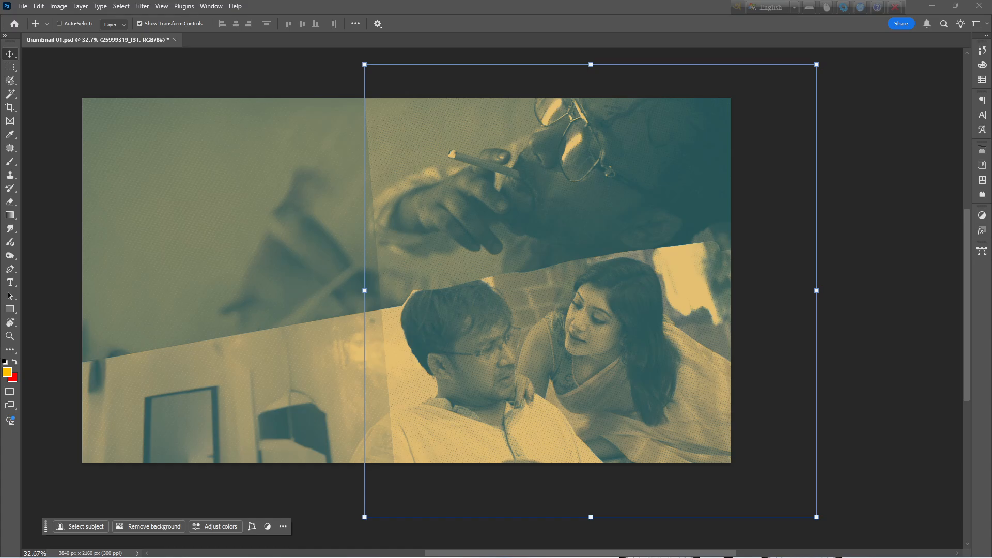
Examine the green and yellow duotone grading and the torn-paper strip along the diagonal seam between the two photos.
{"action": "scroll", "coordinate": [595, 242], "scroll_direction": "up", "scroll_amount": 1}
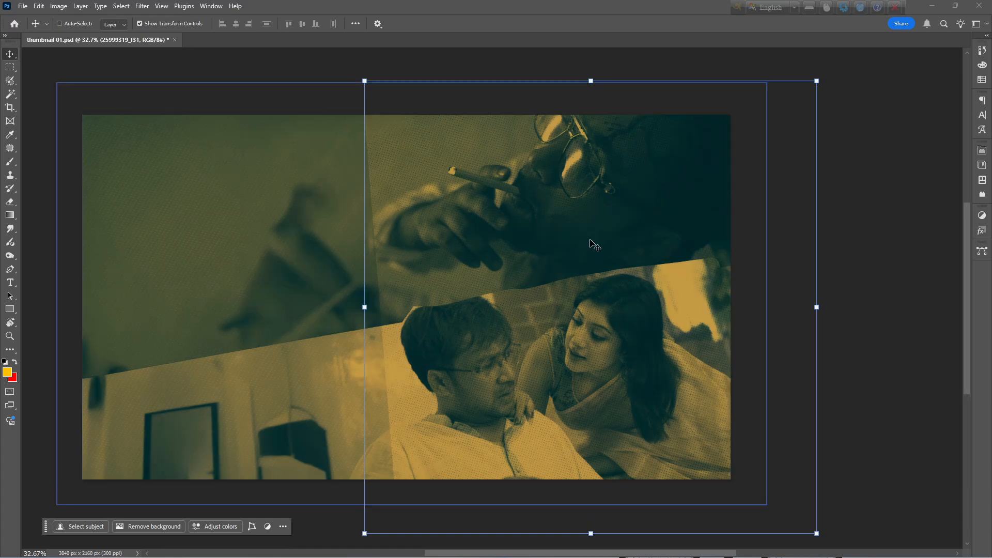
{"action": "scroll", "coordinate": [589, 251], "scroll_direction": "up", "scroll_amount": 2}
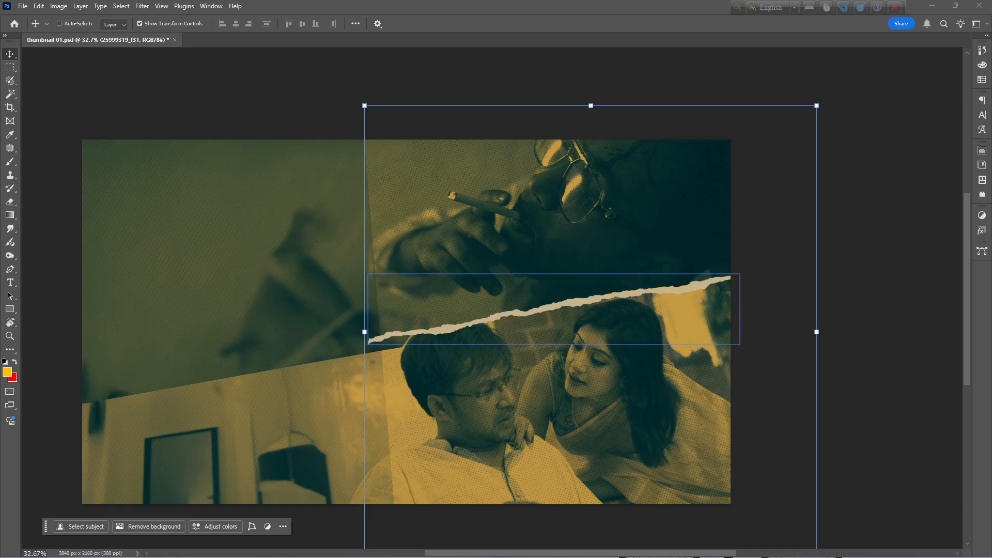
{"action": "scroll", "coordinate": [643, 313], "scroll_direction": "up", "scroll_amount": 10}
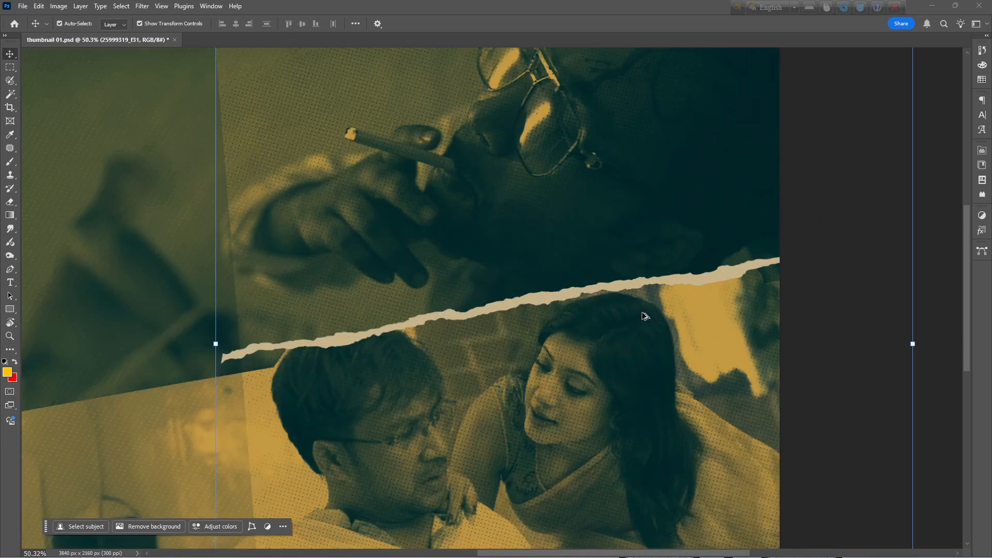
{"action": "scroll", "coordinate": [561, 234], "scroll_direction": "down", "scroll_amount": 8}
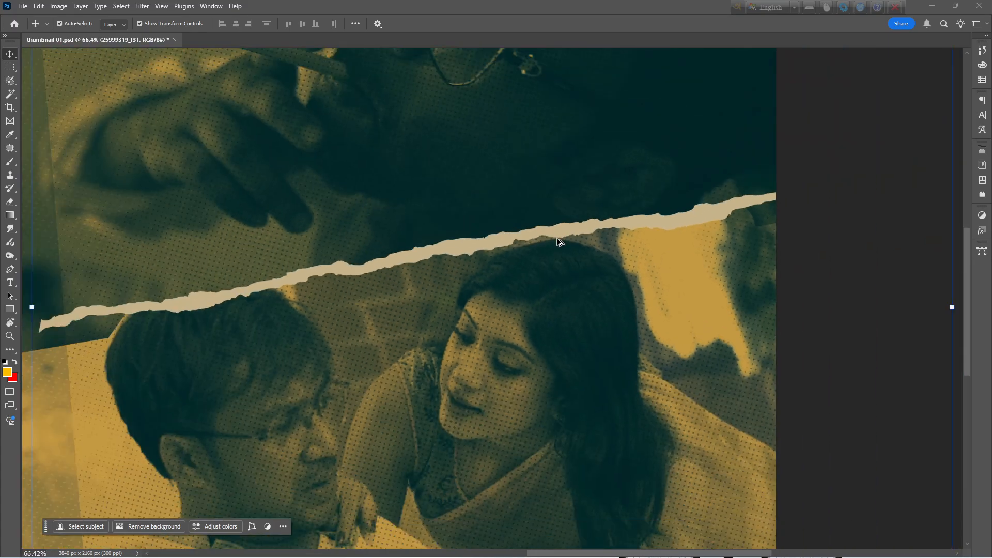
{"action": "scroll", "coordinate": [561, 236], "scroll_direction": "left", "scroll_amount": 3}
{"action": "scroll", "coordinate": [169, 392], "scroll_direction": "left", "scroll_amount": 1}
{"action": "scroll", "coordinate": [168, 393], "scroll_direction": "left", "scroll_amount": 1}
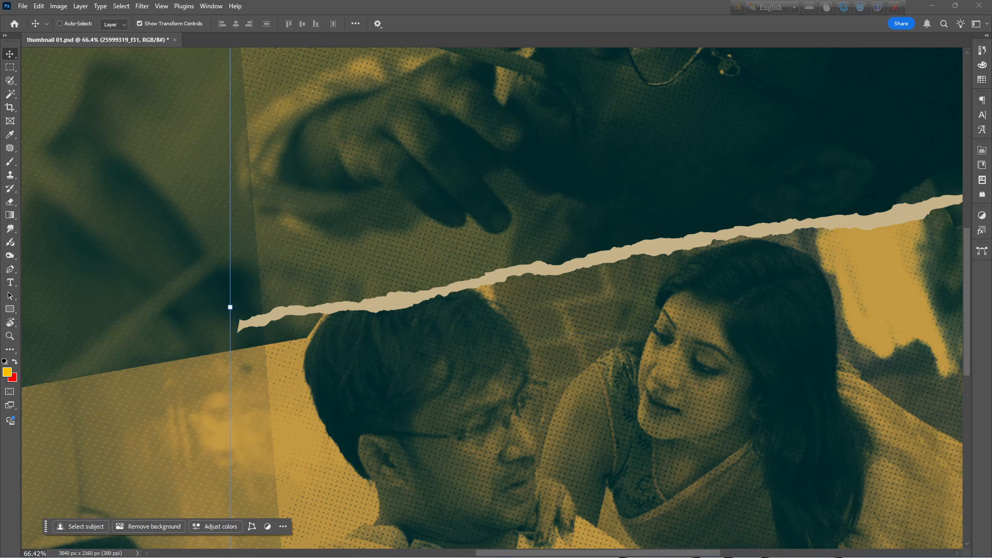
{"action": "scroll", "coordinate": [105, 356], "scroll_direction": "down", "scroll_amount": 5}
{"action": "scroll", "coordinate": [336, 331], "scroll_direction": "left", "scroll_amount": 4}
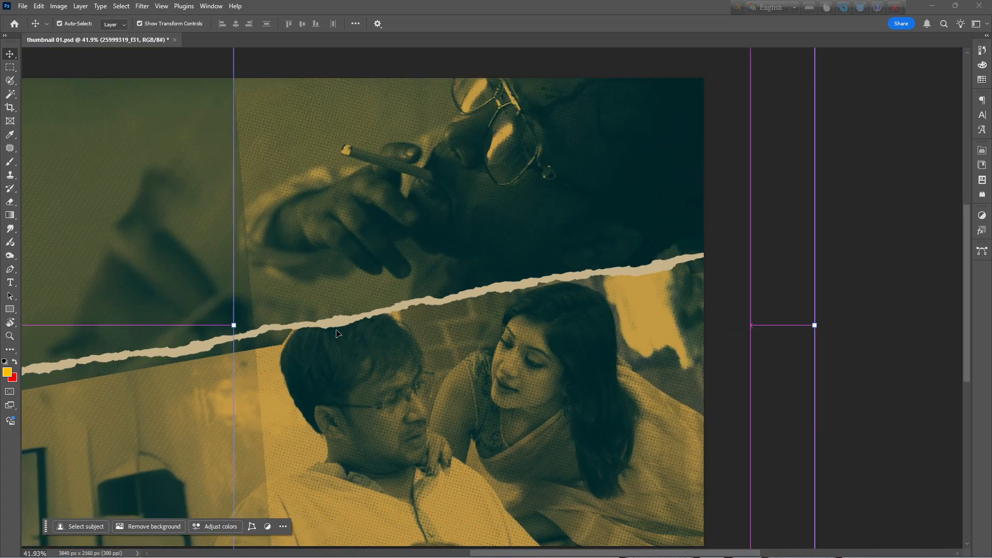
{"action": "scroll", "coordinate": [337, 333], "scroll_direction": "left", "scroll_amount": 4}
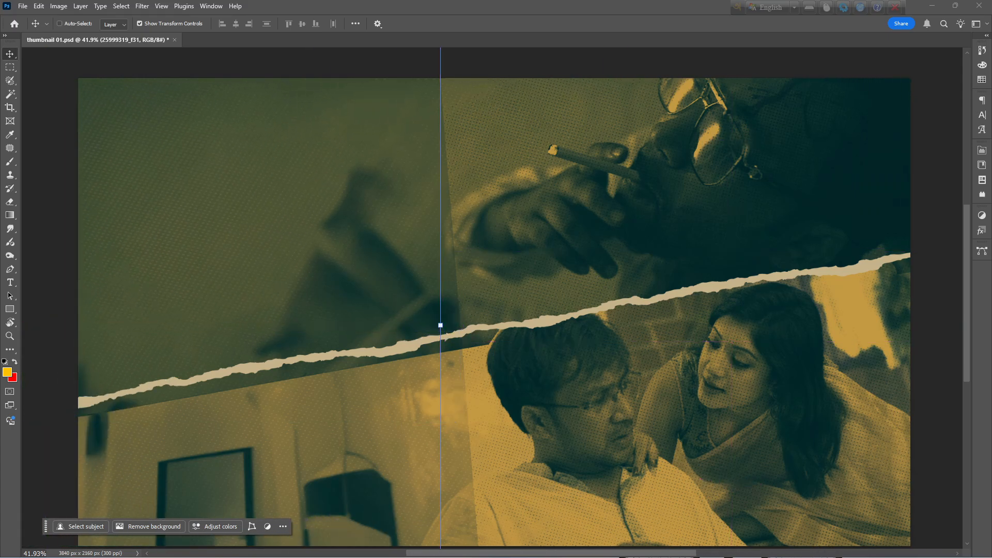
{"action": "scroll", "coordinate": [572, 469], "scroll_direction": "down", "scroll_amount": 2}
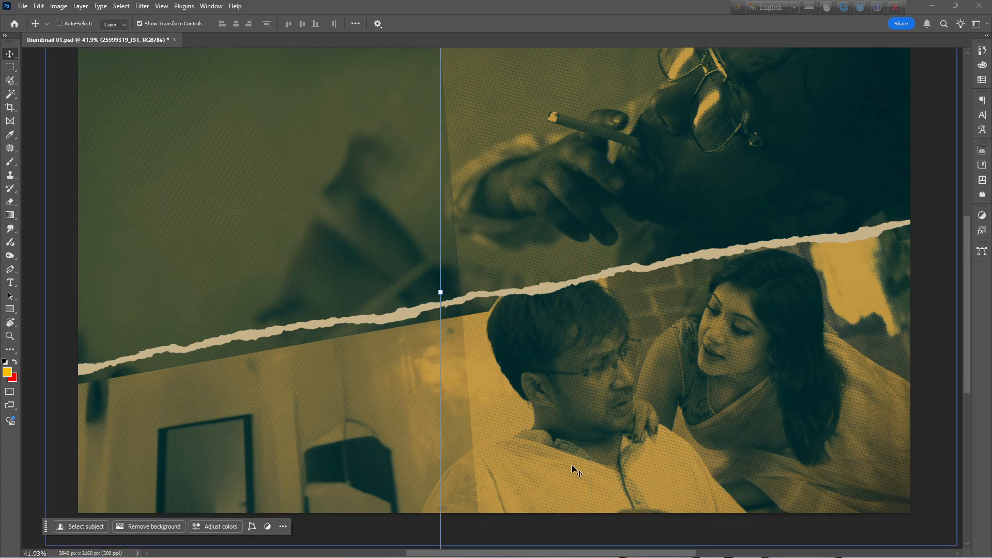
{"action": "scroll", "coordinate": [930, 363], "scroll_direction": "down", "scroll_amount": 4}
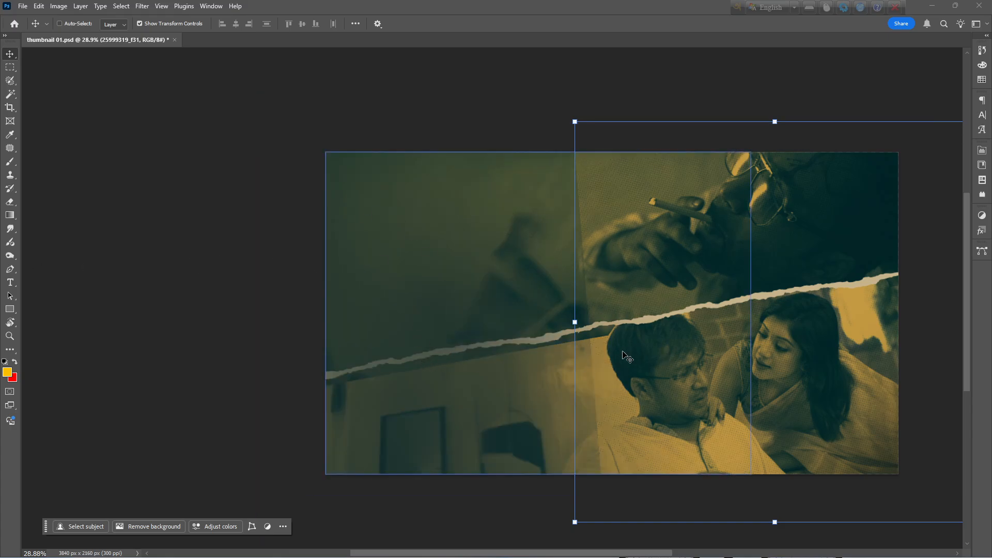
{"action": "scroll", "coordinate": [627, 357], "scroll_direction": "up", "scroll_amount": 1}
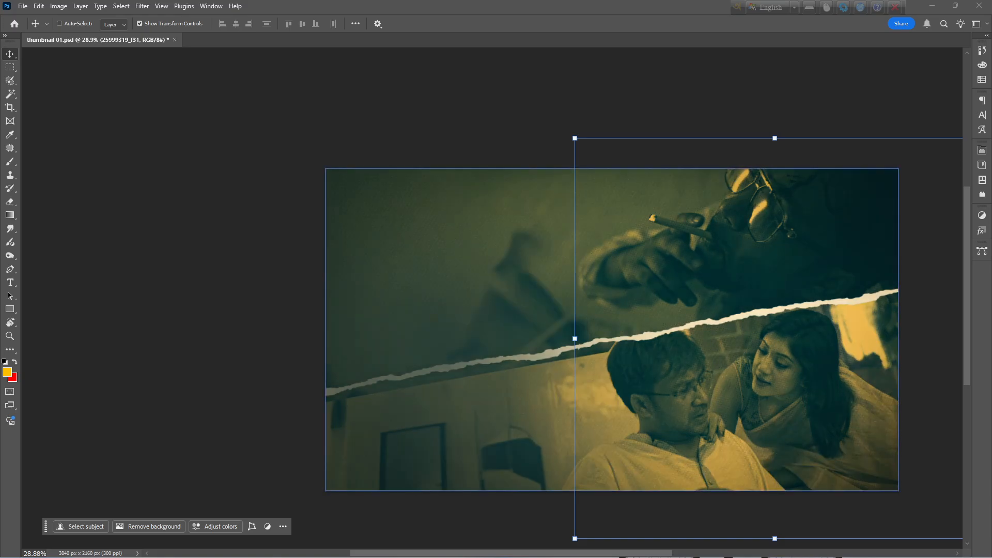
Select the full-canvas Layer 6, toggle its visibility repeatedly to compare the texture, and inspect both the smoking man and the couple.
{"action": "left_click", "coordinate": [611, 329]}
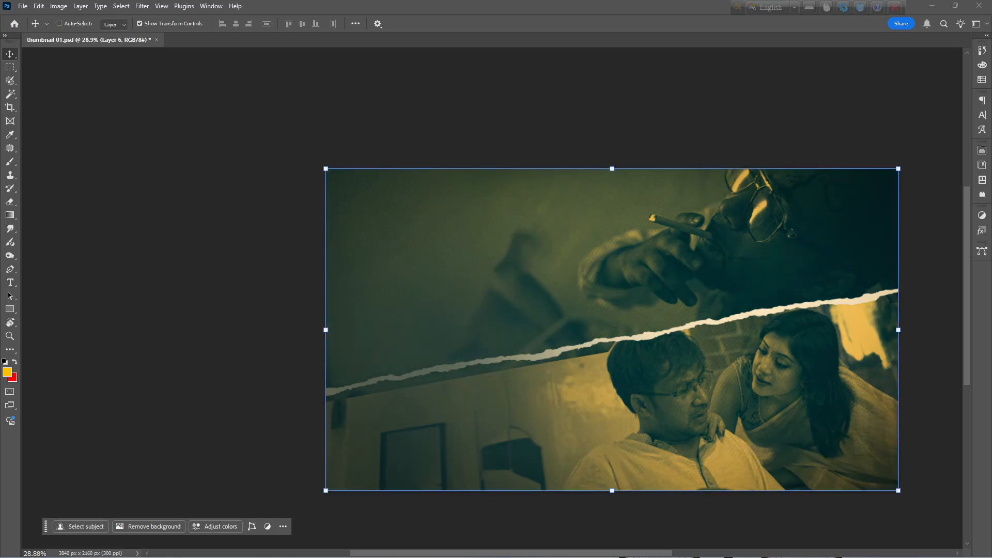
{"action": "scroll", "coordinate": [796, 190], "scroll_direction": "up", "scroll_amount": 5}
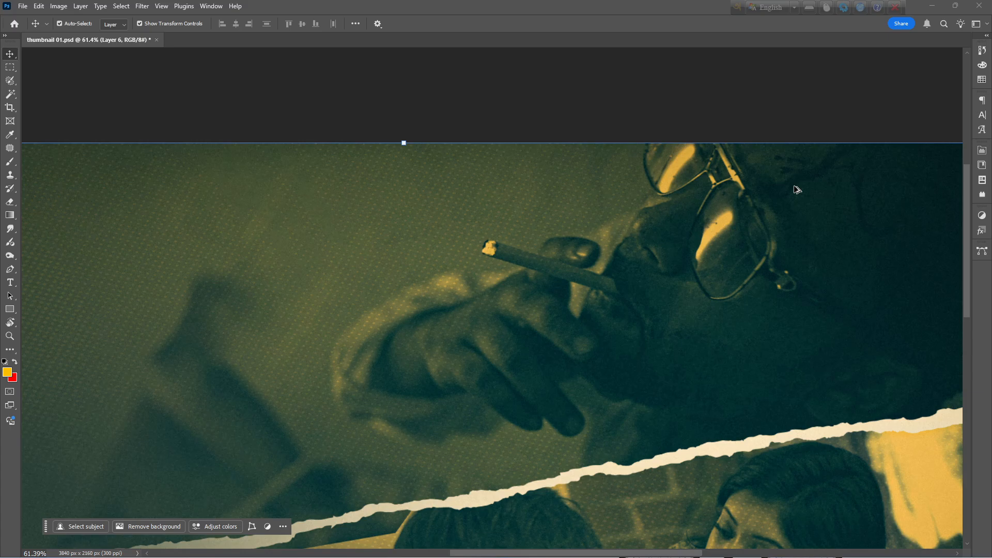
{"action": "scroll", "coordinate": [796, 189], "scroll_direction": "up", "scroll_amount": 3}
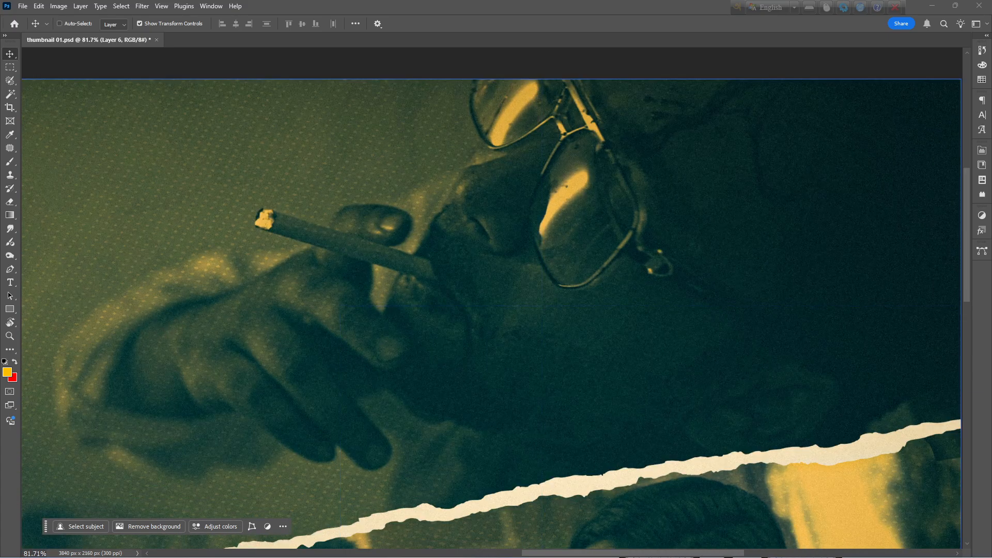
{"action": "key", "text": "ctrl+comma"}
{"action": "key", "text": "ctrl+comma"}
{"action": "key", "text": "ctrl+comma"}
{"action": "key", "text": "ctrl+comma"}
{"action": "key", "text": "ctrl+comma"}
{"action": "key", "text": "ctrl+comma"}
{"action": "scroll", "coordinate": [473, 252], "scroll_direction": "down", "scroll_amount": 5}
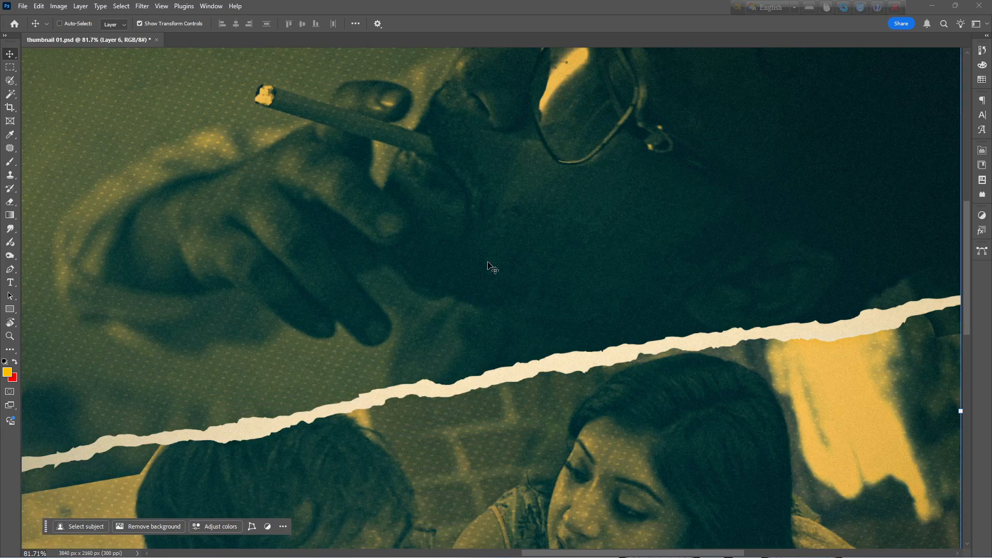
{"action": "scroll", "coordinate": [473, 252], "scroll_direction": "down", "scroll_amount": 6}
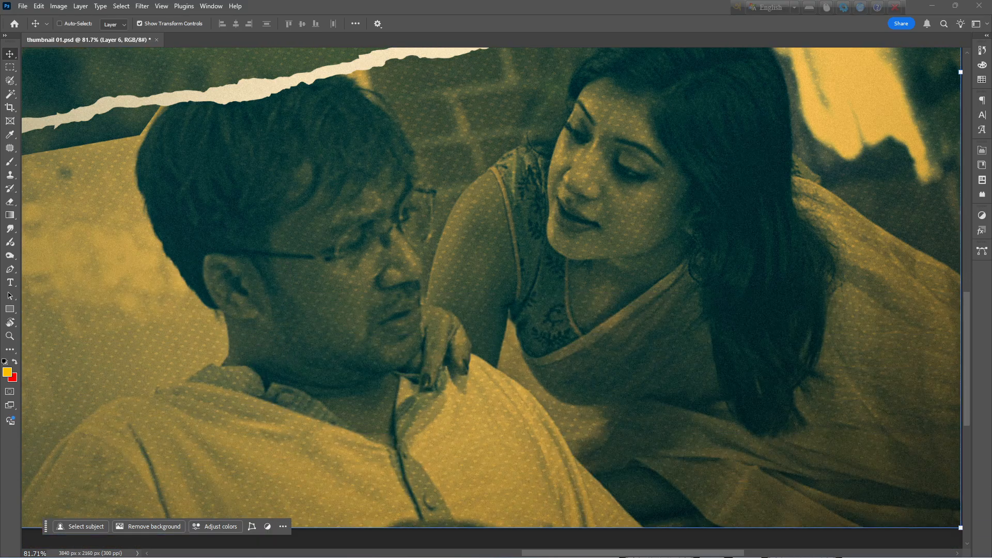
Hide and show Layer 6 several times to compare the dot pattern and contrast over the couple, leaving the layer visible.
{"action": "key", "text": "ctrl+comma"}
{"action": "key", "text": "ctrl+comma"}
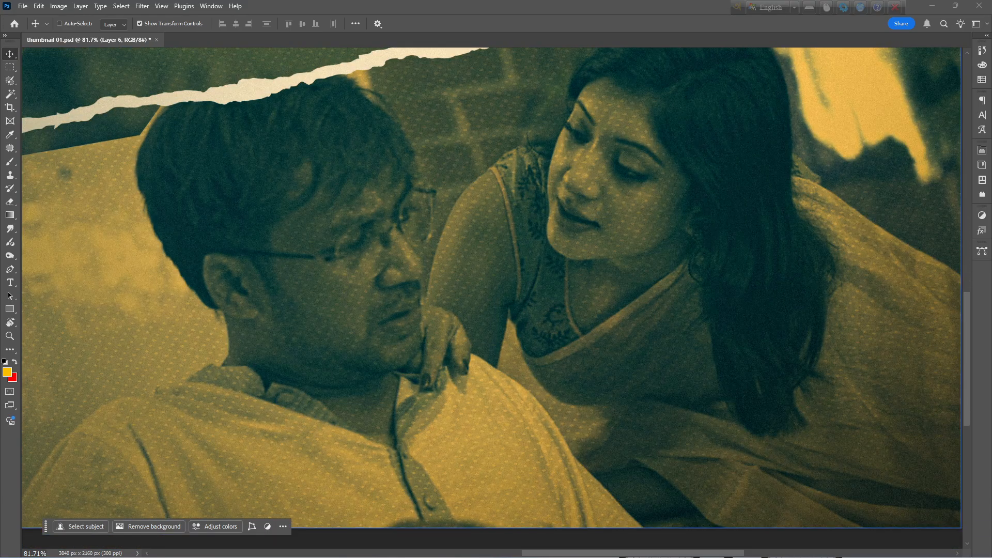
{"action": "key", "text": "ctrl+comma"}
{"action": "key", "text": "ctrl+comma"}
{"action": "key", "text": "ctrl+comma"}
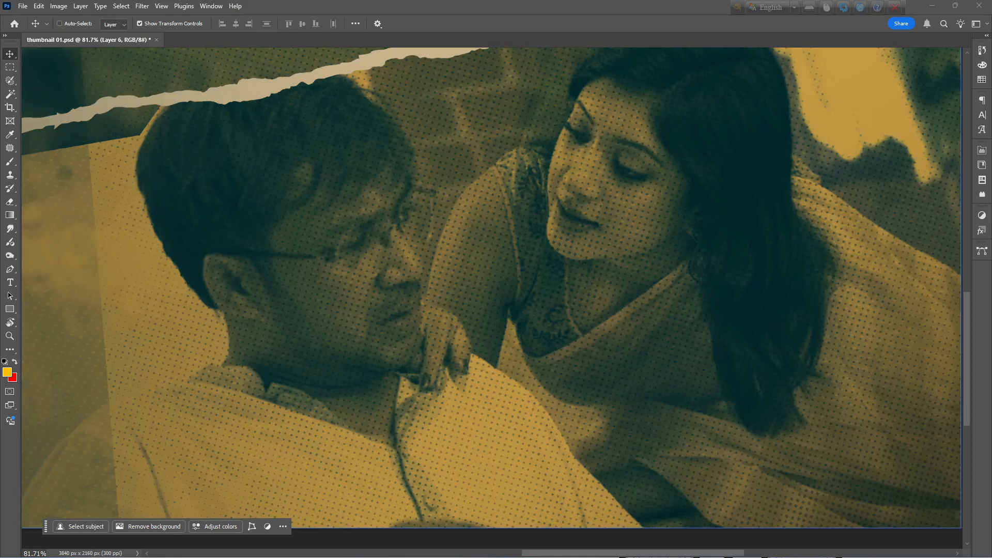
{"action": "key", "text": "ctrl+comma"}
{"action": "key", "text": "ctrl+comma"}
{"action": "key", "text": "ctrl+comma"}
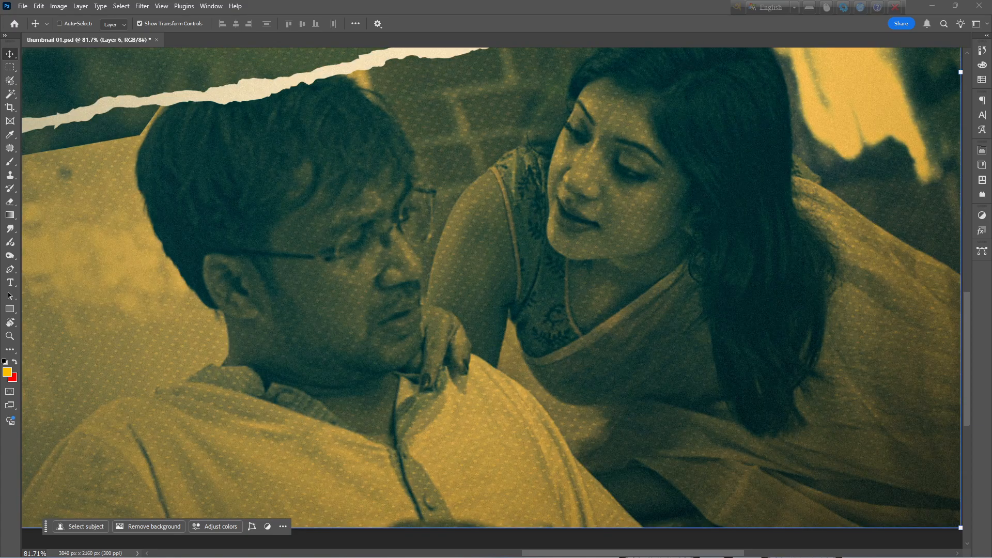
Examine the whole thumbnail composition and the red and white title lettering with the credits and FULL NATOK box.
{"action": "scroll", "coordinate": [533, 340], "scroll_direction": "down", "scroll_amount": 10}
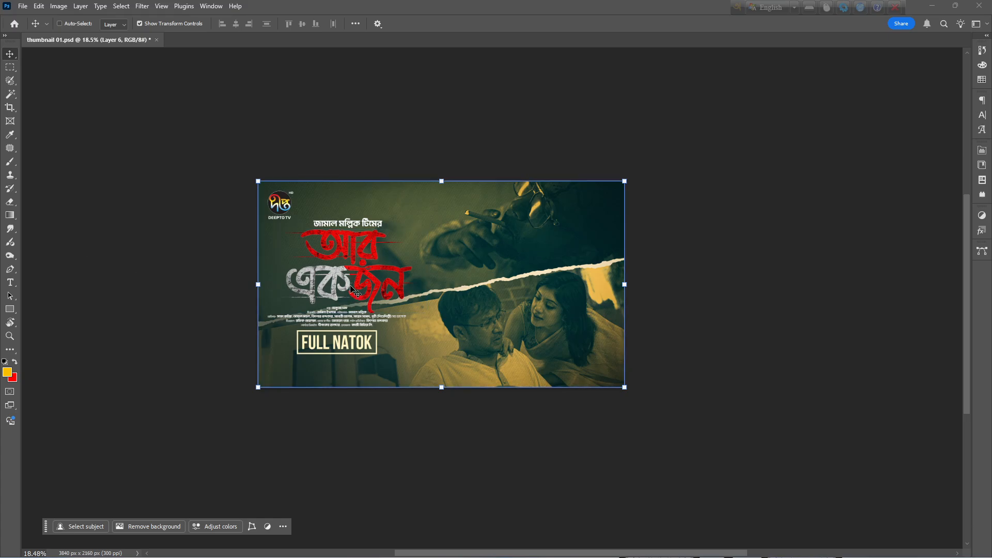
{"action": "scroll", "coordinate": [393, 304], "scroll_direction": "up", "scroll_amount": 3}
{"action": "left_click_drag", "start_coordinate": [392, 304], "coordinate": [487, 293]}
{"action": "scroll", "coordinate": [487, 294], "scroll_direction": "up", "scroll_amount": 3}
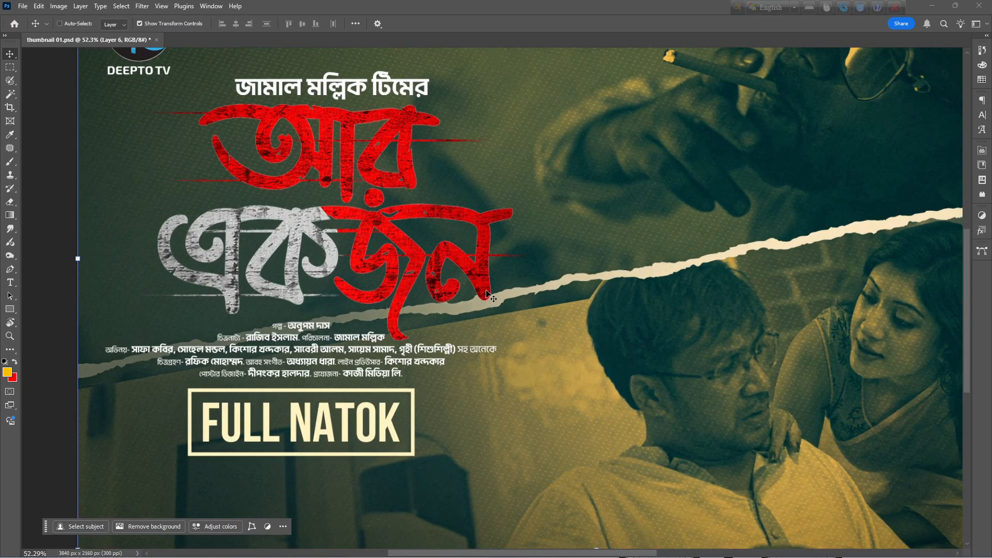
{"action": "scroll", "coordinate": [486, 296], "scroll_direction": "down", "scroll_amount": 2}
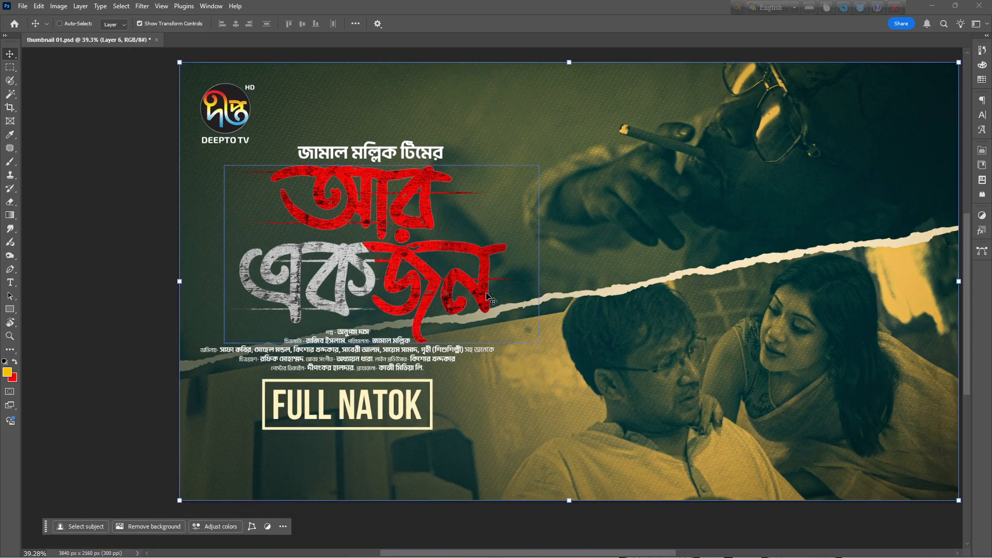
Switch to Chrome and look over the designer's Facebook profile page, highlighting the profile name in its header.
{"action": "mouse_move", "coordinate": [767, 540]}
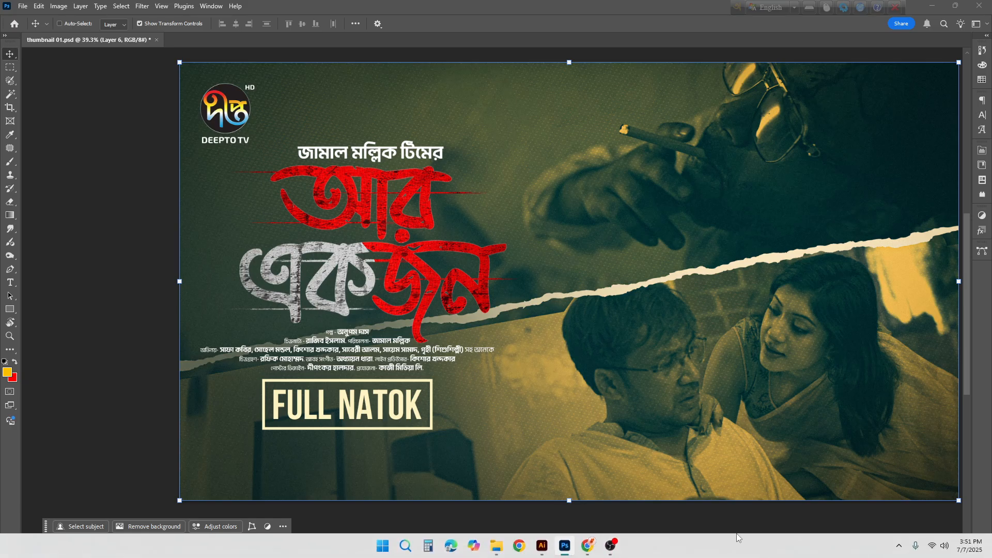
{"action": "mouse_move", "coordinate": [616, 532]}
{"action": "mouse_move", "coordinate": [594, 547]}
{"action": "scroll", "coordinate": [480, 350], "scroll_direction": "up", "scroll_amount": 5}
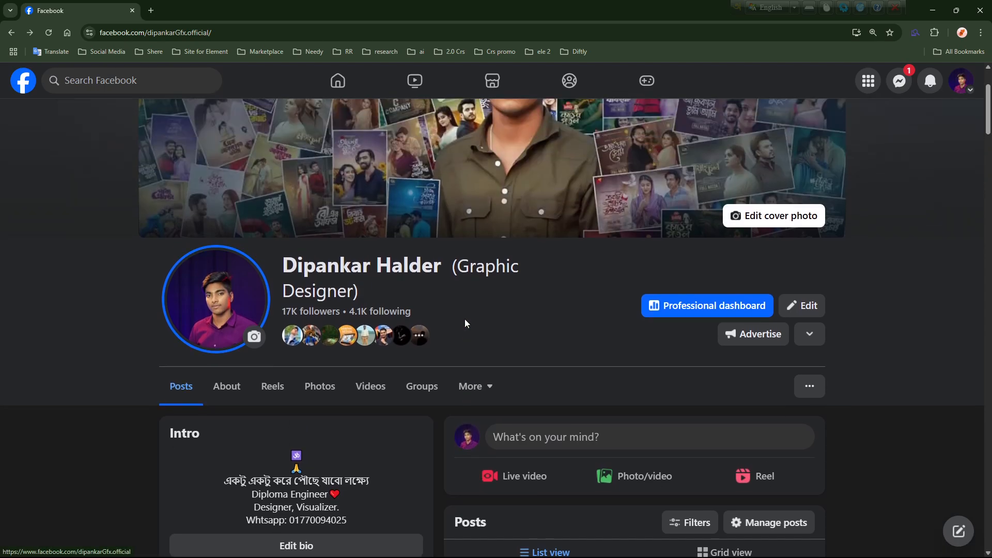
{"action": "scroll", "coordinate": [417, 314], "scroll_direction": "down", "scroll_amount": 3}
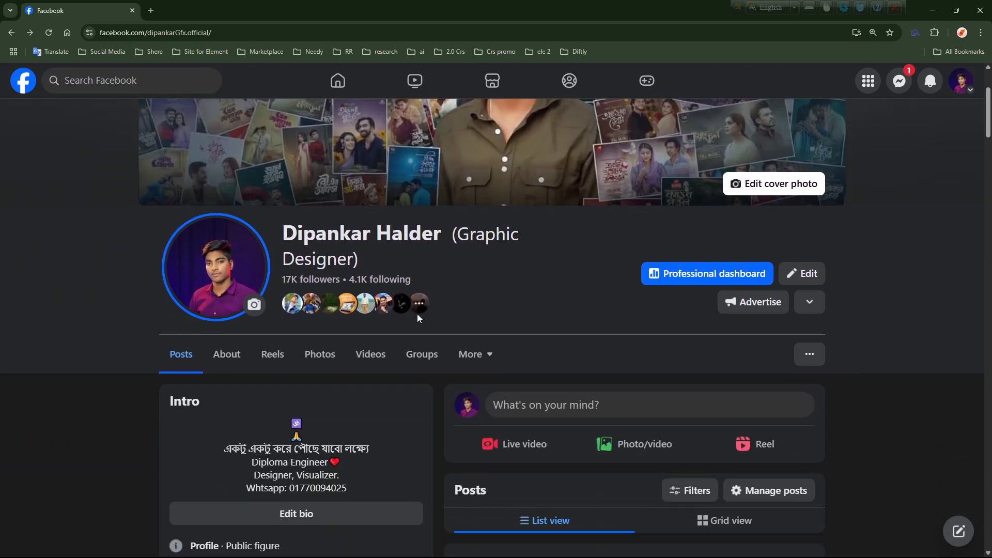
{"action": "scroll", "coordinate": [417, 314], "scroll_direction": "up", "scroll_amount": 3}
{"action": "left_click_drag", "start_coordinate": [284, 391], "coordinate": [444, 393]}
{"action": "scroll", "coordinate": [573, 417], "scroll_direction": "down", "scroll_amount": 10}
{"action": "scroll", "coordinate": [571, 417], "scroll_direction": "up", "scroll_amount": 10}
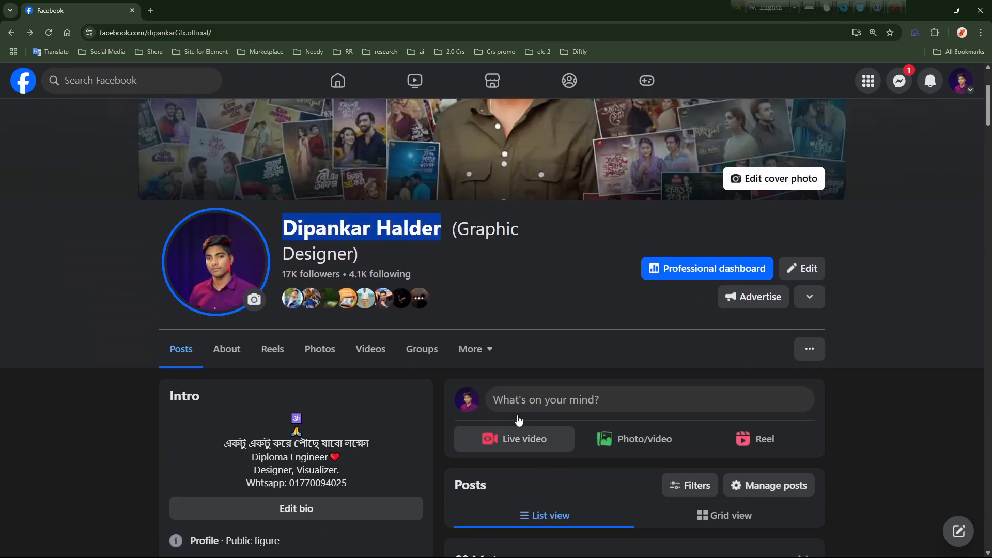